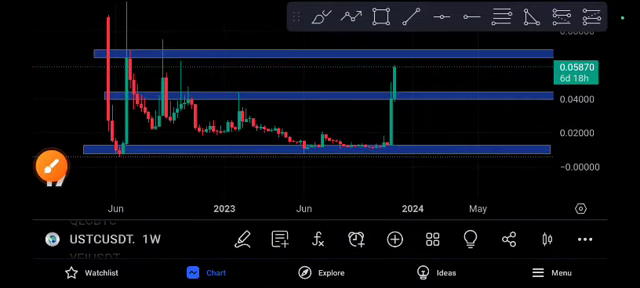
- Change USTCUSDT from 1W to 4h, center the late-November spike, and enable annotation drawing
{"action": "left_click_drag", "start_coordinate": [250, 120], "coordinate": [350, 130]}
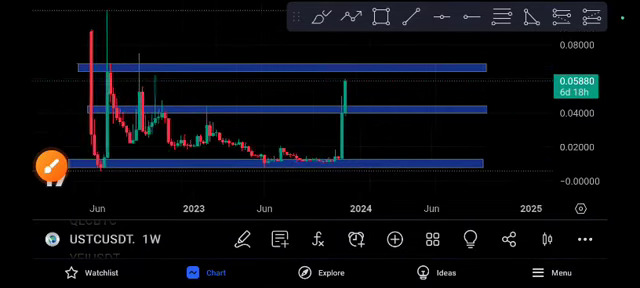
{"action": "left_click", "coordinate": [151, 239]}
{"action": "scroll", "coordinate": [150, 100], "scroll_direction": "down", "scroll_amount": 3}
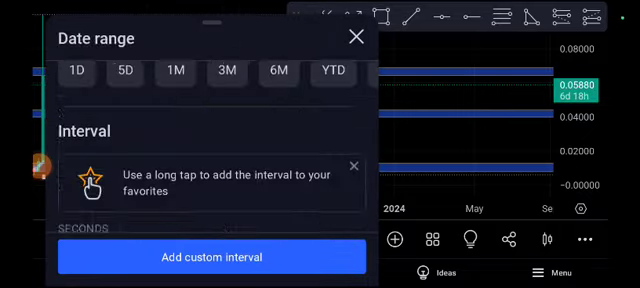
{"action": "scroll", "coordinate": [150, 100], "scroll_direction": "down", "scroll_amount": 3}
{"action": "left_click", "coordinate": [219, 154]}
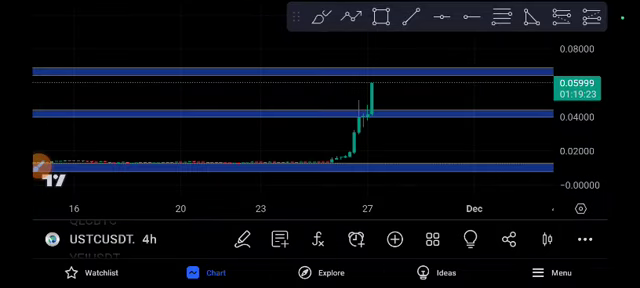
{"action": "scroll", "coordinate": [300, 120], "scroll_direction": "up", "scroll_amount": 3}
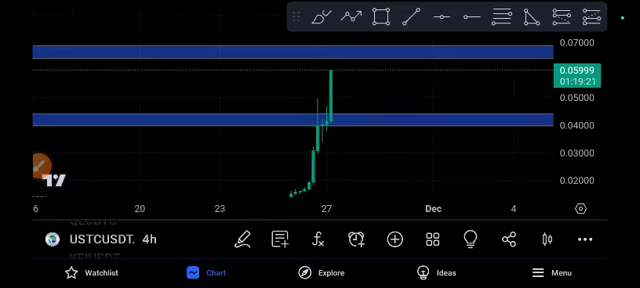
{"action": "left_click_drag", "start_coordinate": [250, 150], "coordinate": [262, 150]}
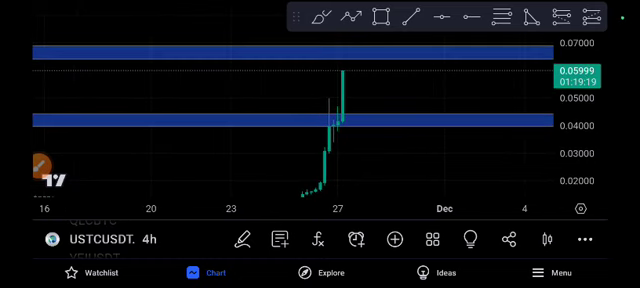
{"action": "key", "text": "ctrl+shift+d"}
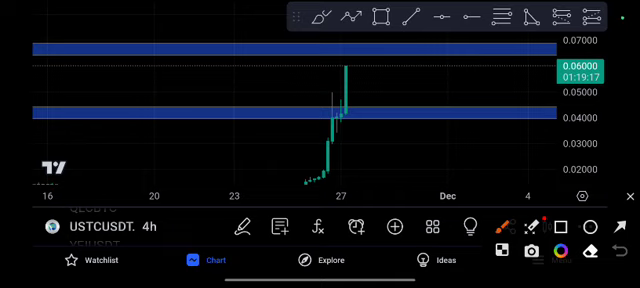
{"action": "mouse_move", "coordinate": [330, 60]}
{"action": "left_mouse_down"}
{"action": "mouse_move", "coordinate": [380, 50]}
{"action": "mouse_move", "coordinate": [345, 70]}
{"action": "left_mouse_up"}
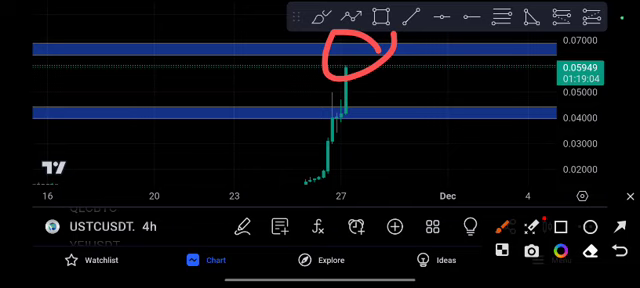
{"action": "mouse_move", "coordinate": [378, 52]}
{"action": "left_mouse_down"}
{"action": "mouse_move", "coordinate": [332, 68]}
{"action": "mouse_move", "coordinate": [400, 108]}
{"action": "left_mouse_up"}
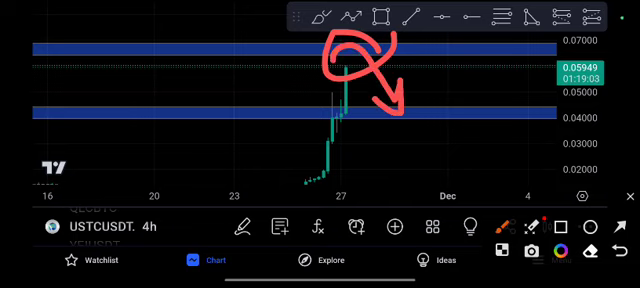
{"action": "left_click", "coordinate": [630, 196]}
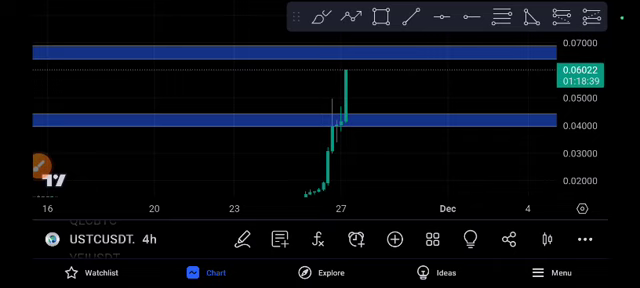
- Select the blue zone near 0.040, then bring the bottom support area into view
{"action": "left_click", "coordinate": [200, 121]}
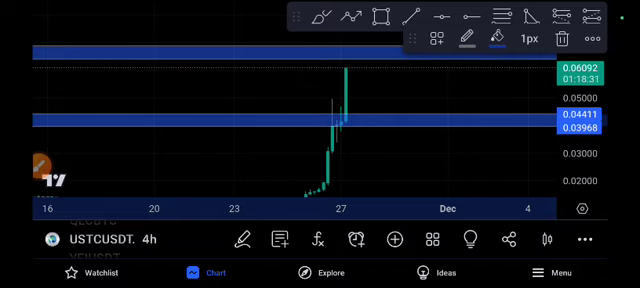
{"action": "left_click_drag", "start_coordinate": [300, 120], "coordinate": [300, 60]}
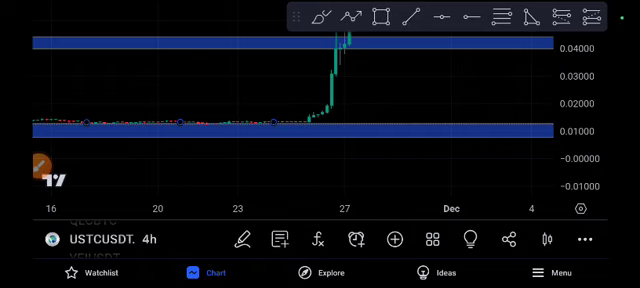